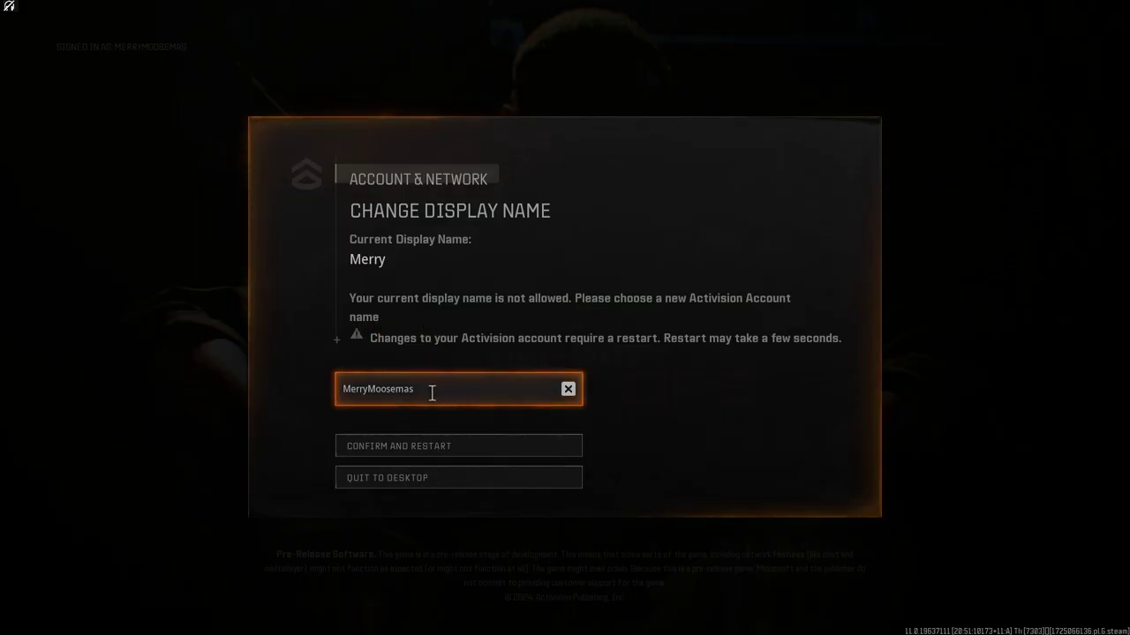
Submit the proposed longer name twice, dismissing the rename-token error each time
{"action": "left_click", "coordinate": [432, 393]}
{"action": "left_click", "coordinate": [438, 392]}
{"action": "left_click", "coordinate": [427, 447]}
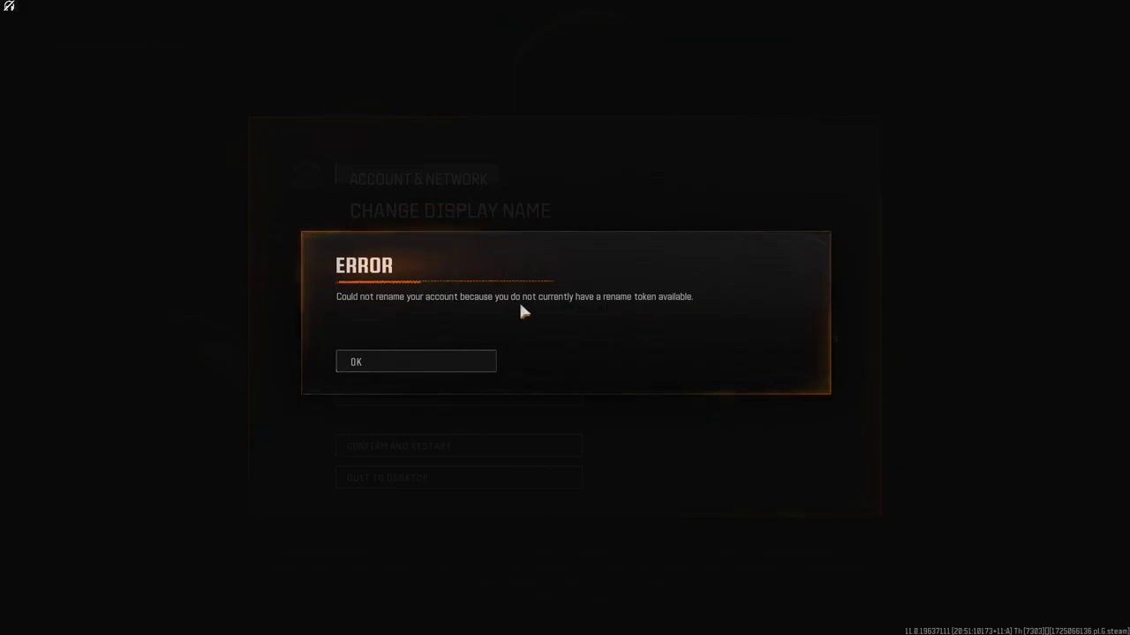
{"action": "left_click", "coordinate": [388, 362]}
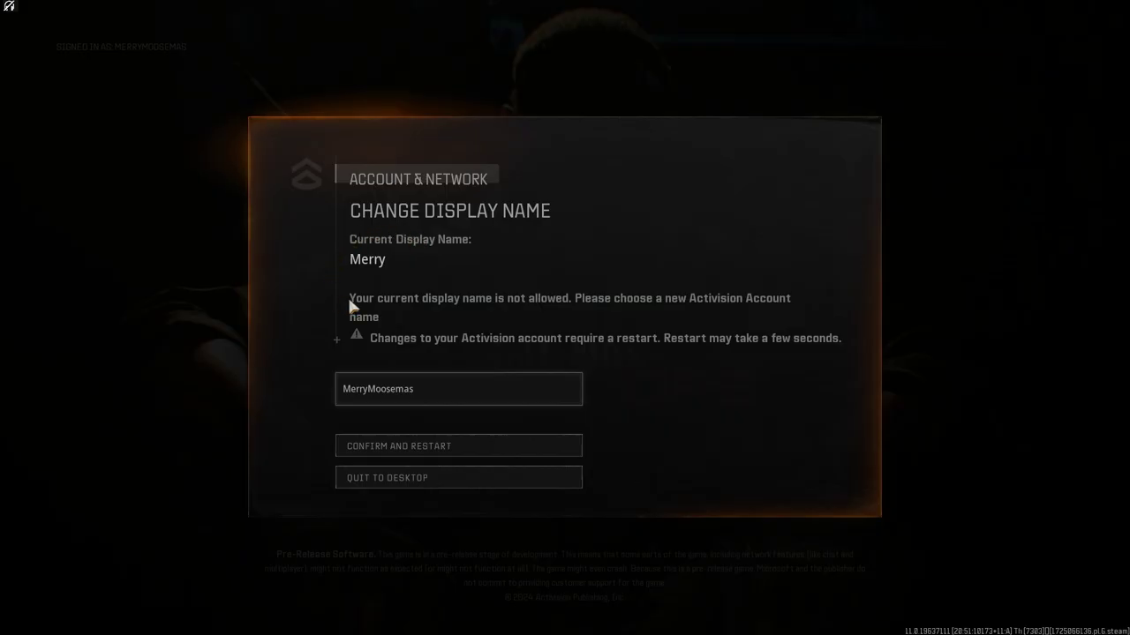
{"action": "left_click", "coordinate": [423, 386]}
{"action": "double_click", "coordinate": [423, 387]}
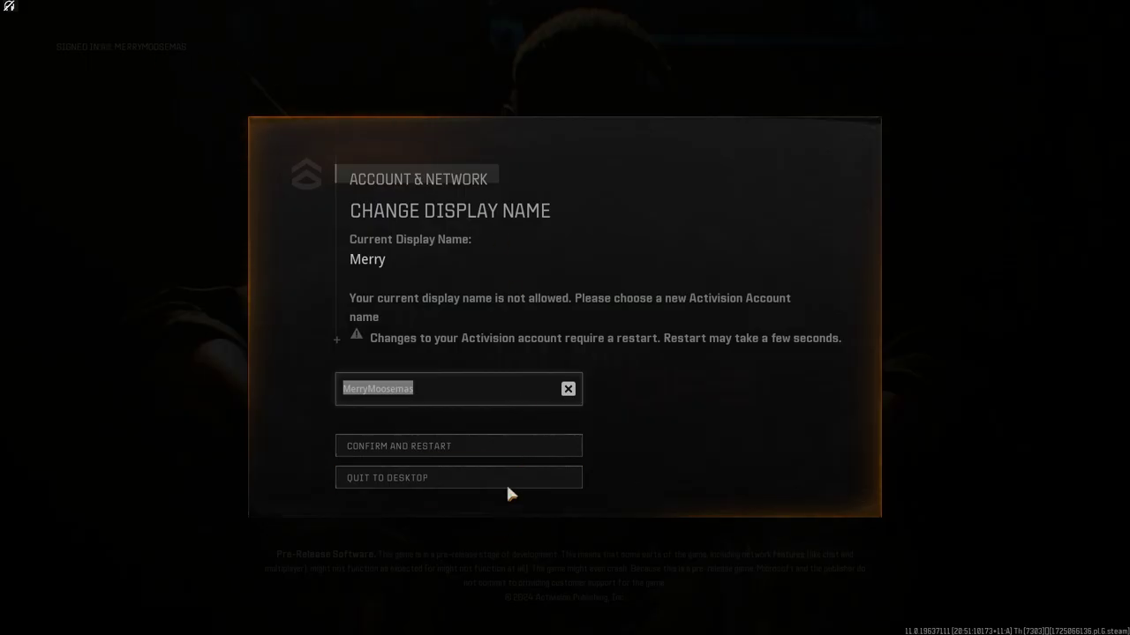
{"action": "left_click", "coordinate": [506, 450]}
{"action": "left_click", "coordinate": [455, 373]}
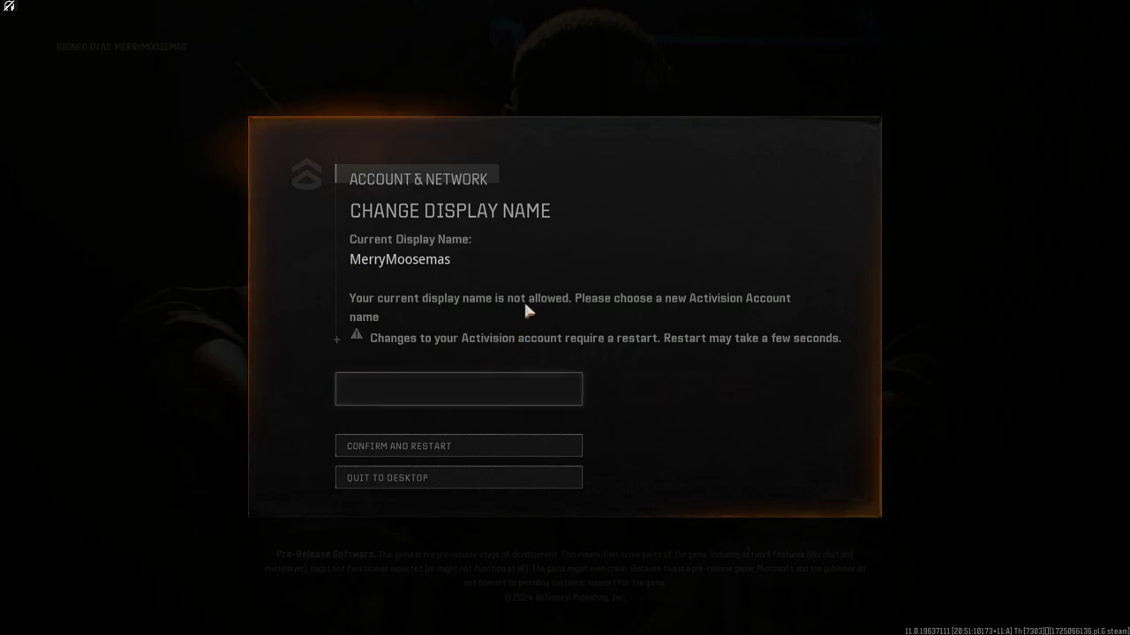
Try MerryMoosema, then MerryMoose, as the new name, dismissing each rejection
{"action": "type", "text": "Merry"}
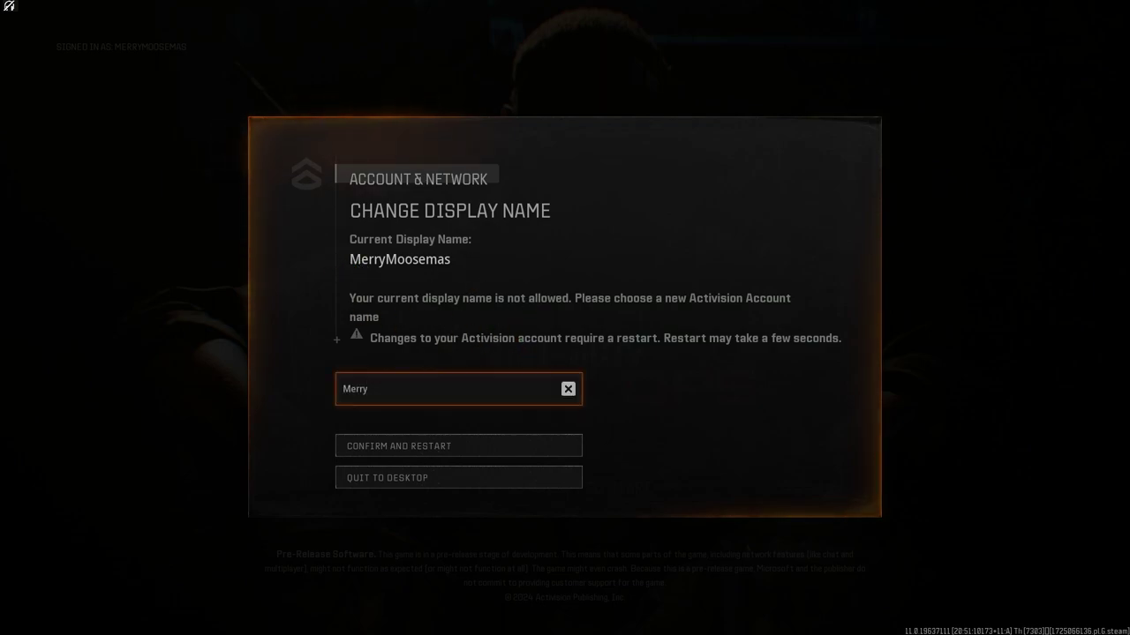
{"action": "type", "text": "Moosemas"}
{"action": "left_click", "coordinate": [482, 444]}
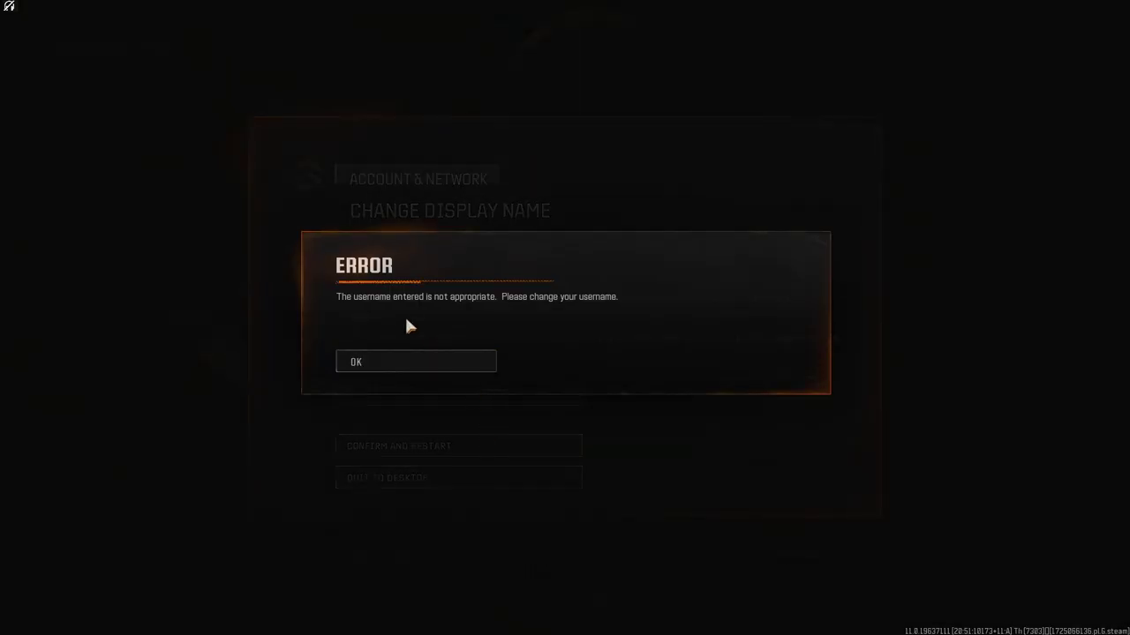
{"action": "left_click", "coordinate": [465, 365]}
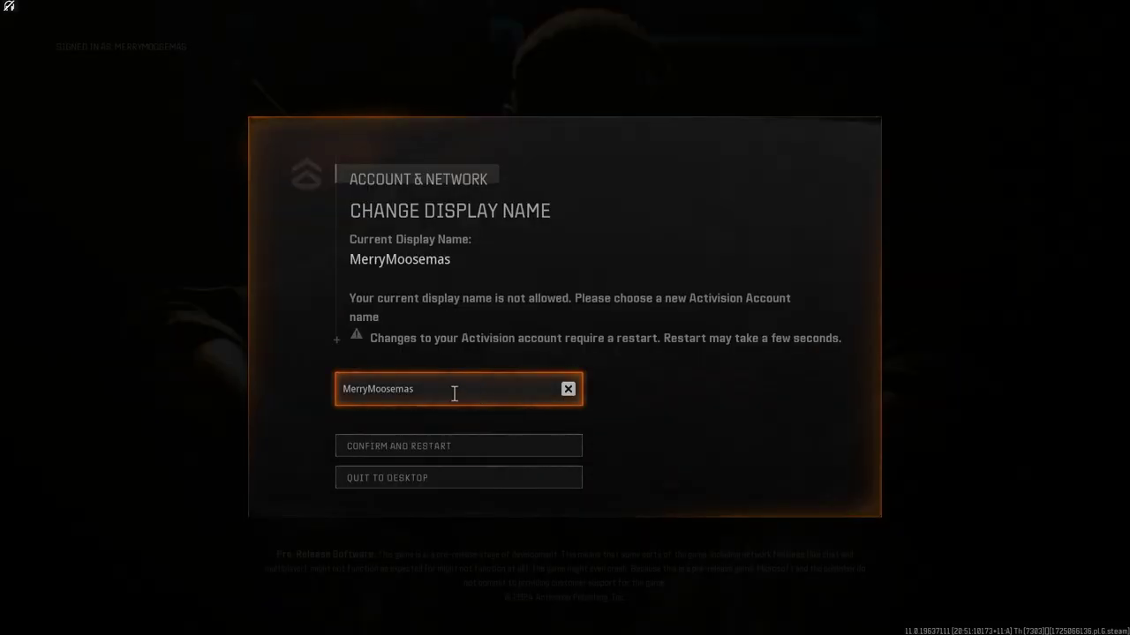
{"action": "double_click", "coordinate": [454, 394]}
{"action": "type", "text": "MerryMoose"}
{"action": "key", "text": "Return"}
{"action": "left_click", "coordinate": [441, 366]}
Try Moose, then replace it with Leafeon and submit that name
{"action": "double_click", "coordinate": [423, 388]}
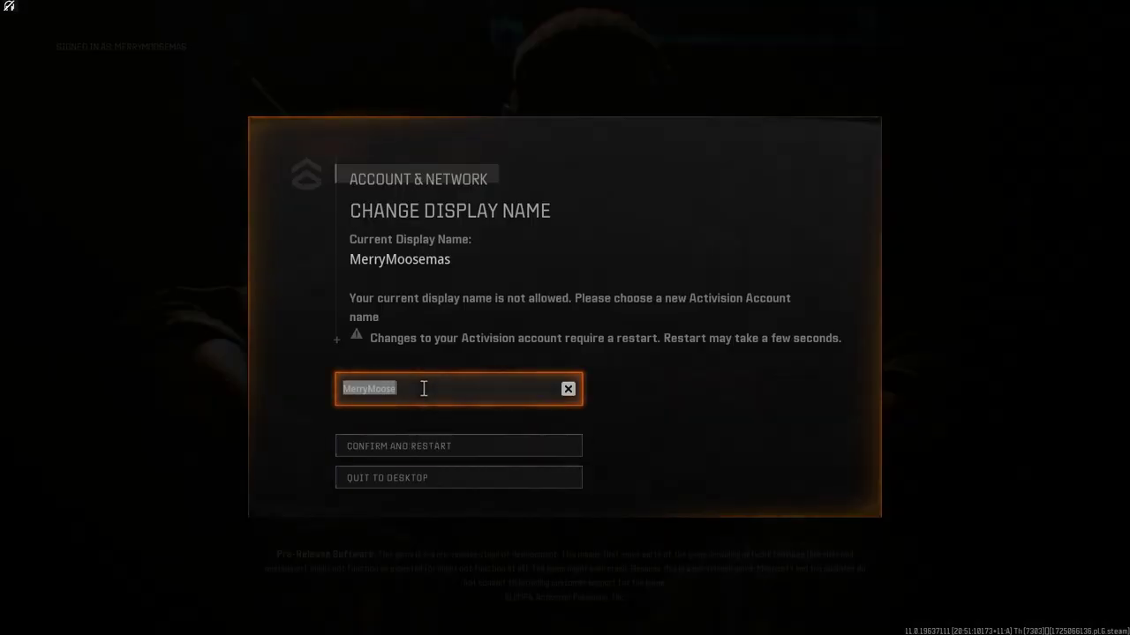
{"action": "type", "text": "Moose"}
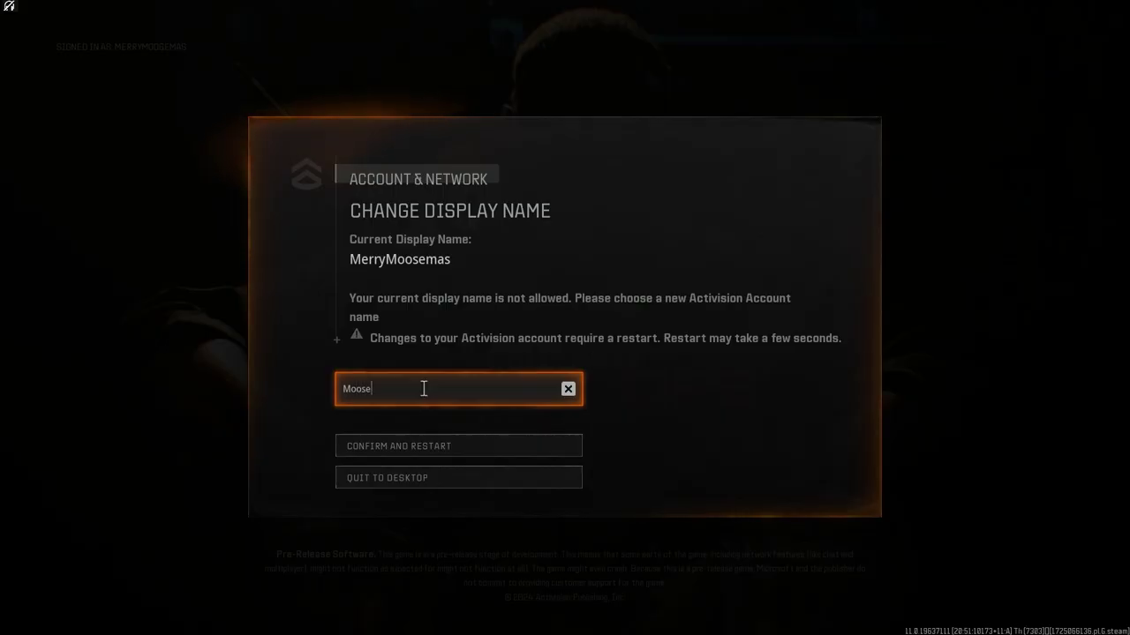
{"action": "left_click", "coordinate": [438, 442]}
{"action": "left_click", "coordinate": [436, 367]}
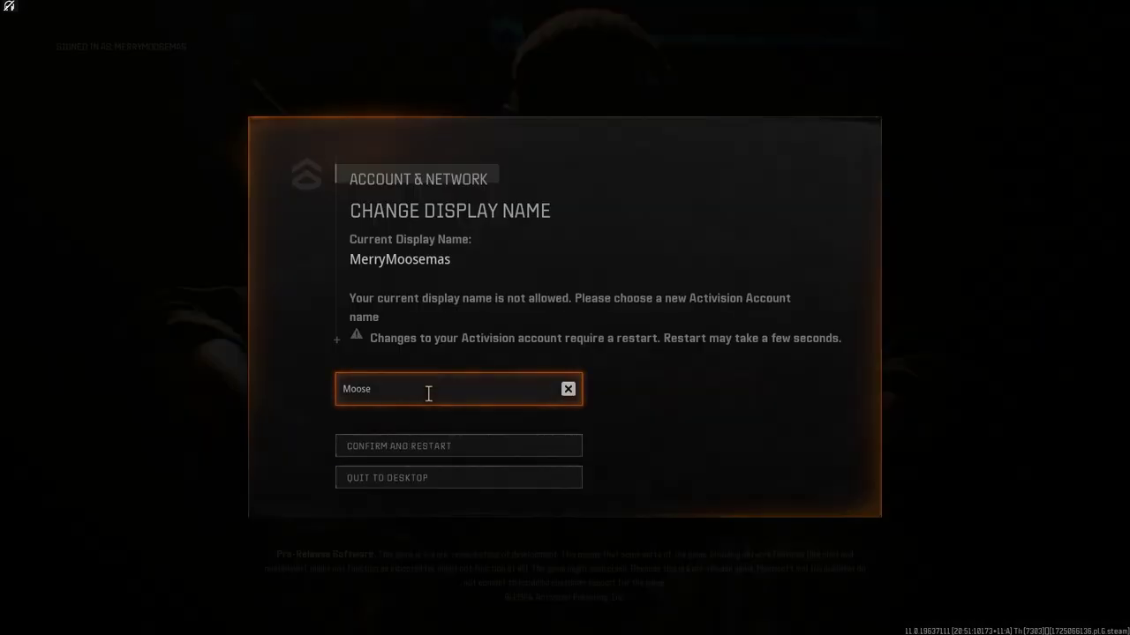
{"action": "double_click", "coordinate": [428, 389]}
{"action": "key", "text": "BackSpace"}
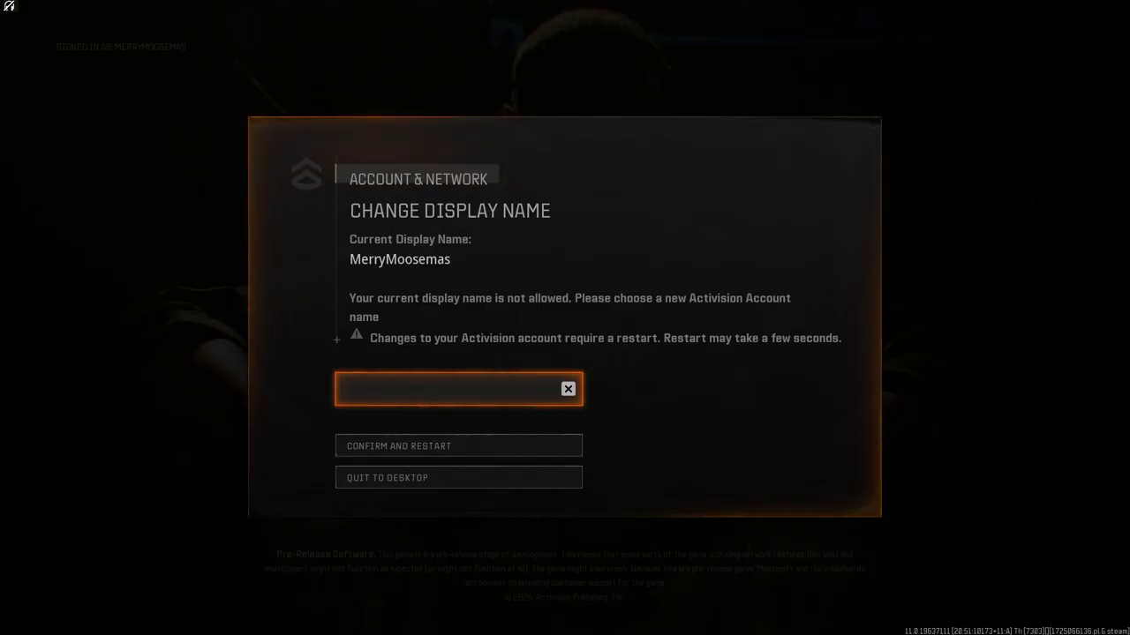
{"action": "type", "text": "Leagfeon"}
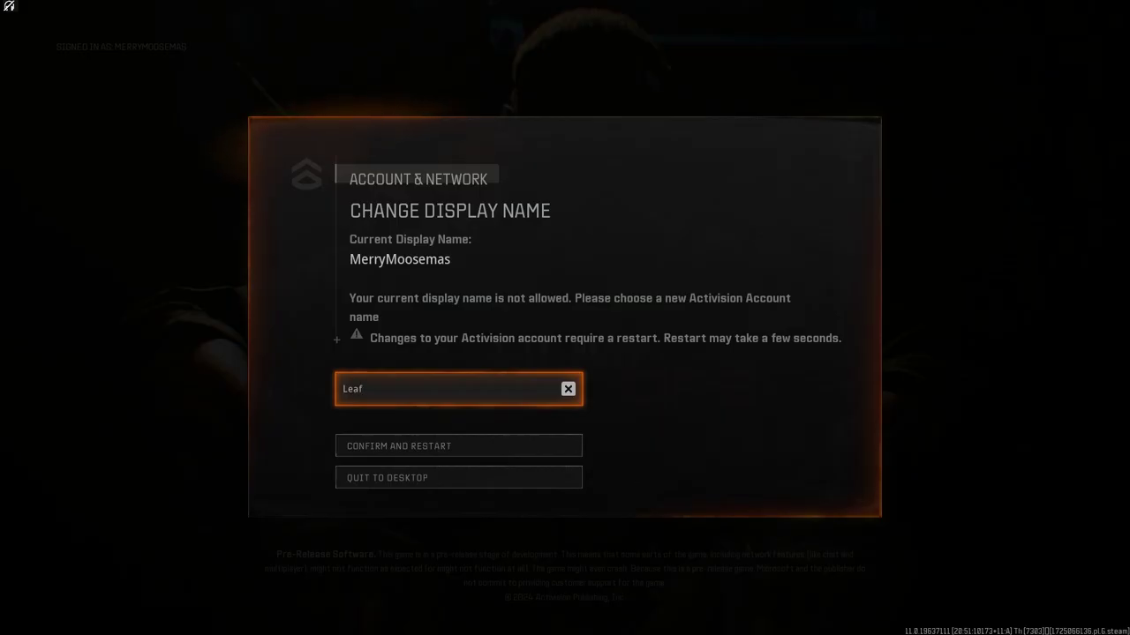
{"action": "left_click", "coordinate": [487, 450]}
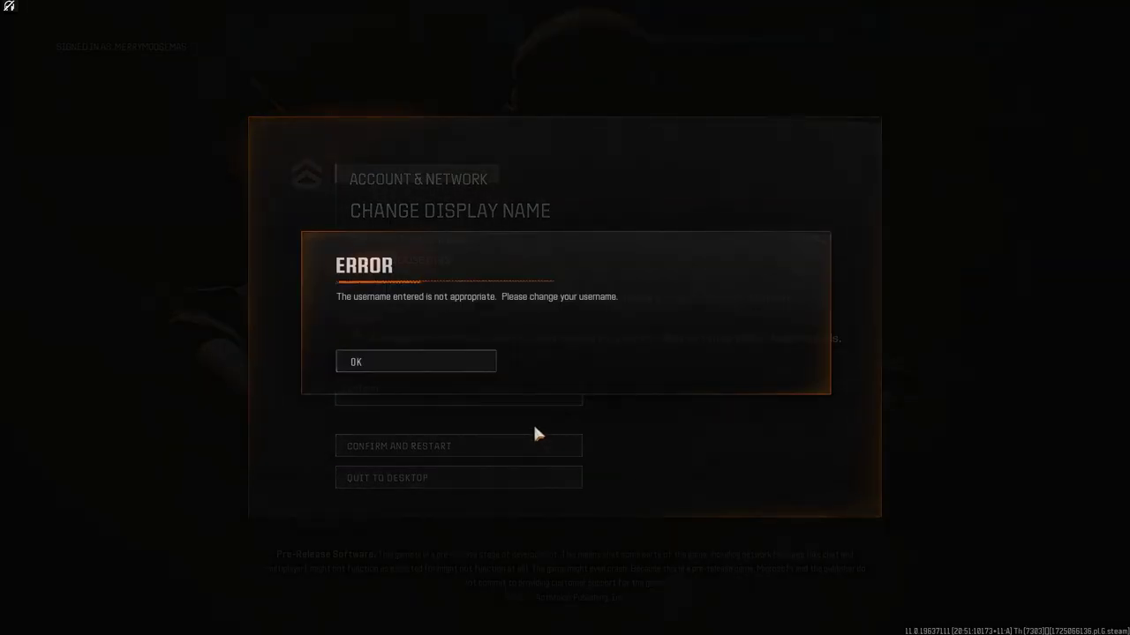
Replace the rejected Leafeon with Slowpoke, submit it, and dismiss the rejection
{"action": "left_click", "coordinate": [433, 356]}
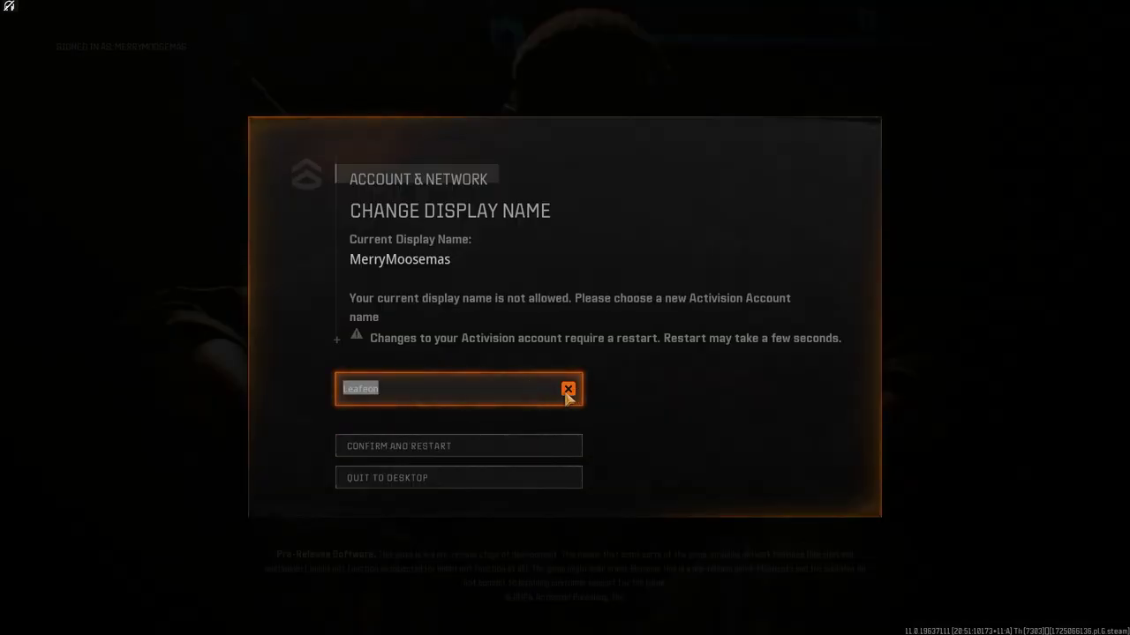
{"action": "left_click", "coordinate": [567, 389]}
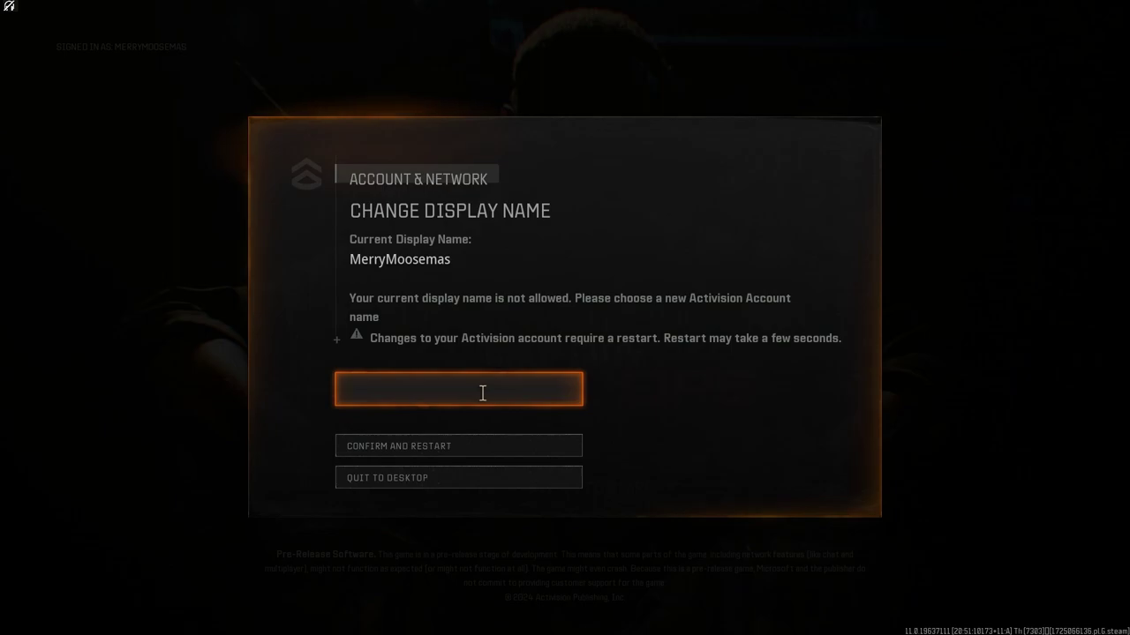
{"action": "type", "text": "Slowp"}
{"action": "type", "text": "oke"}
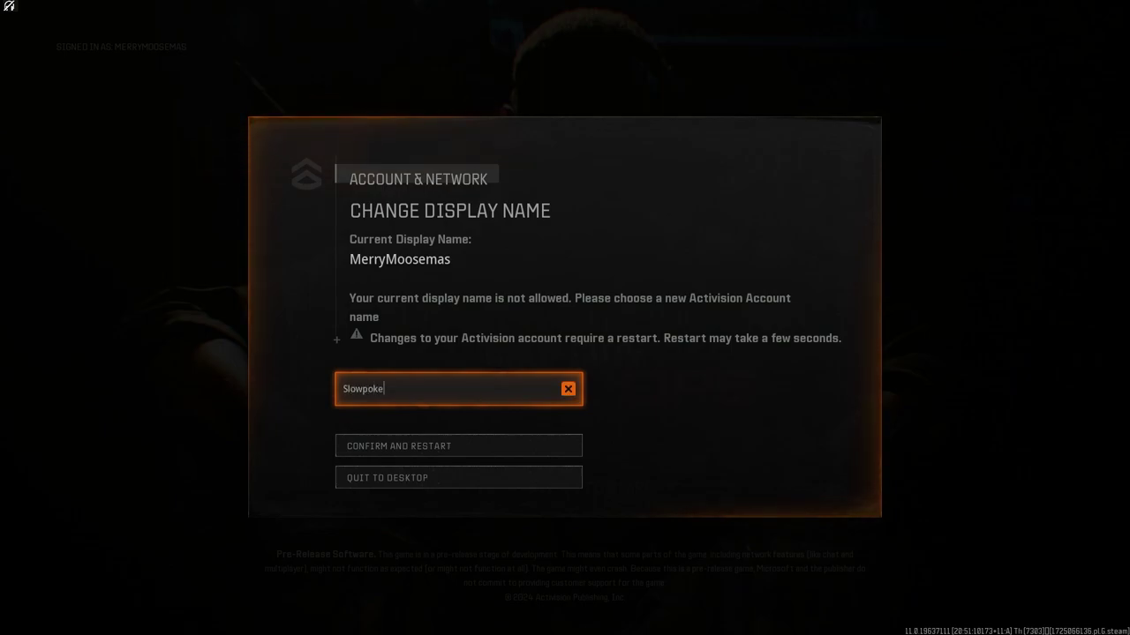
{"action": "left_click", "coordinate": [486, 445]}
{"action": "left_click", "coordinate": [462, 361]}
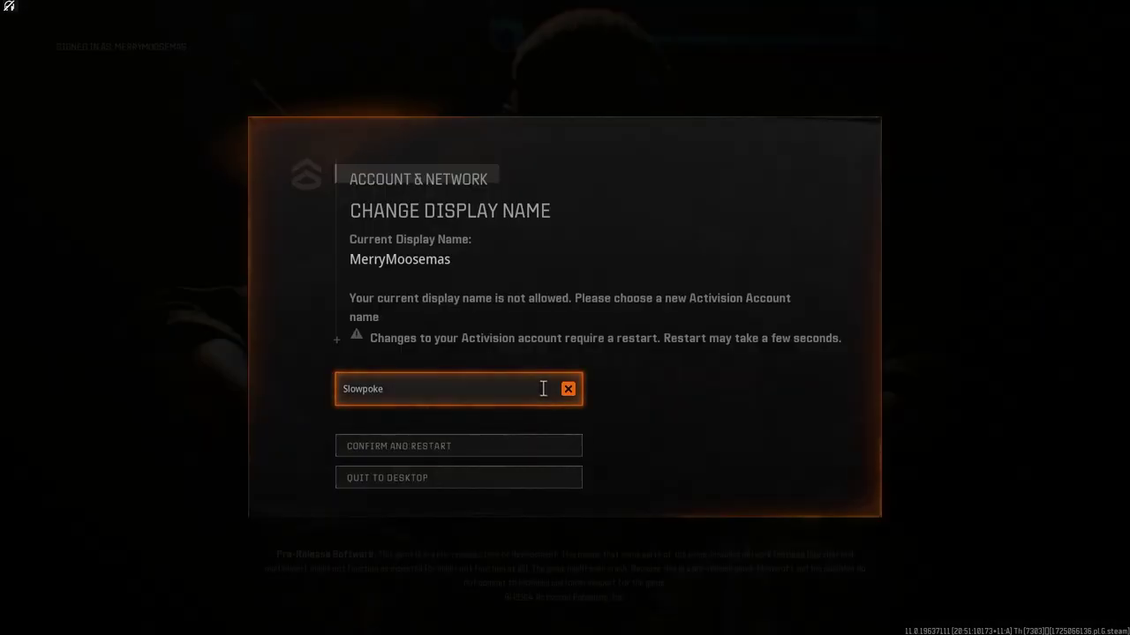
Try Alakazam as the new name and dismiss its rejection
{"action": "left_click", "coordinate": [568, 388]}
{"action": "type", "text": "Al"}
{"action": "type", "text": "akazam"}
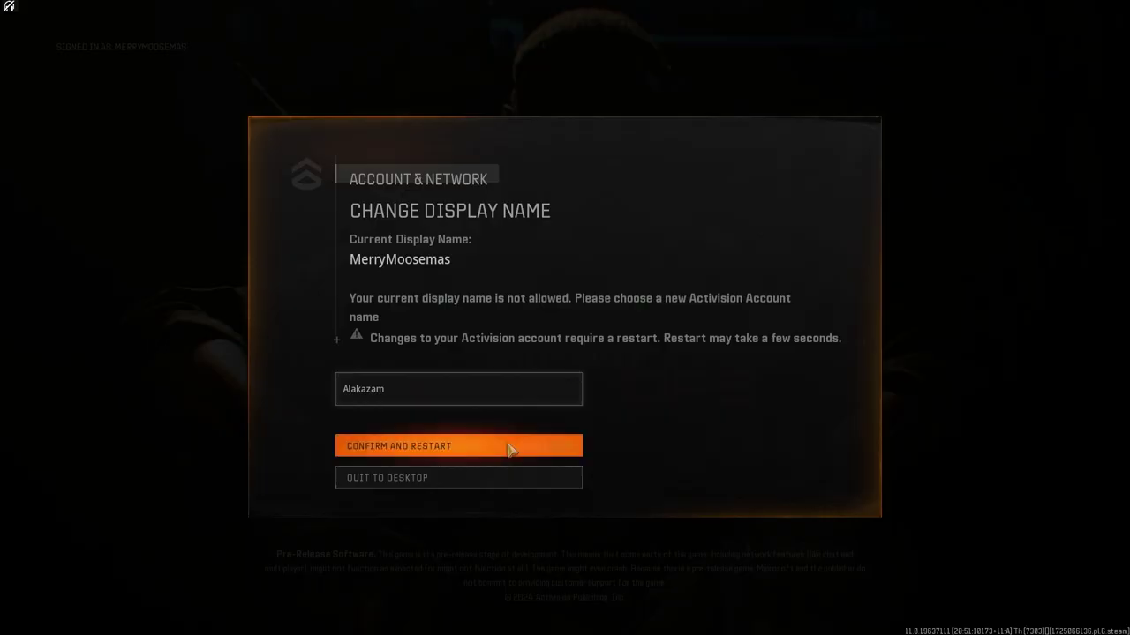
{"action": "left_click", "coordinate": [510, 447]}
{"action": "left_click", "coordinate": [472, 363]}
Clear Alakazam and put Moose back in the new-name field
{"action": "left_click", "coordinate": [539, 395]}
{"action": "left_click", "coordinate": [568, 388]}
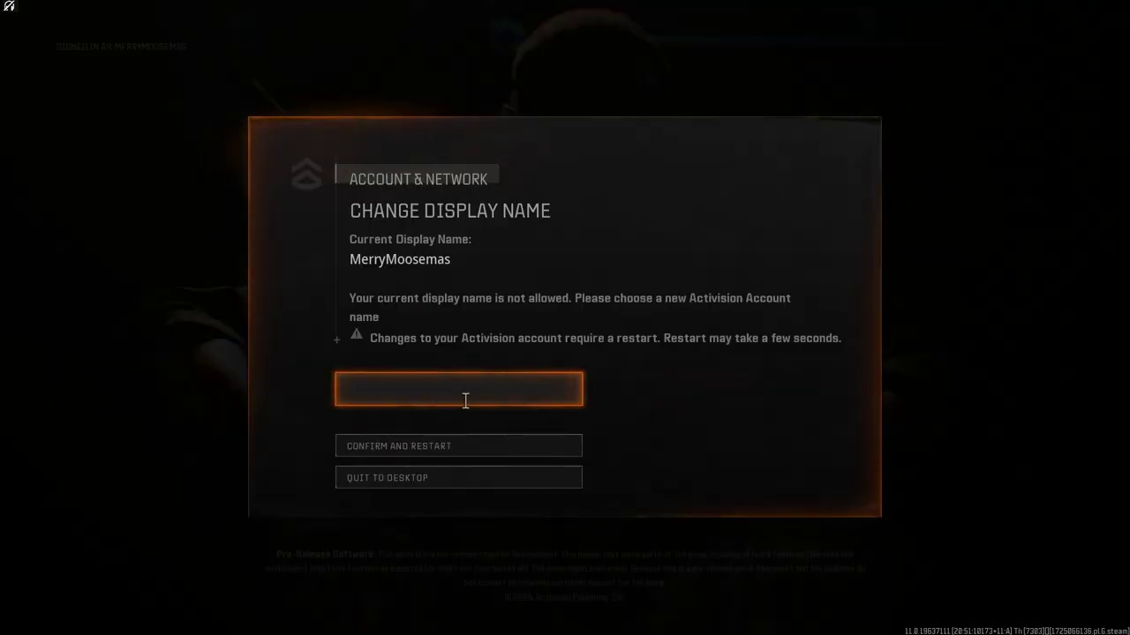
{"action": "type", "text": "Moose"}
{"action": "key", "text": "Return"}
{"action": "left_click", "coordinate": [506, 397]}
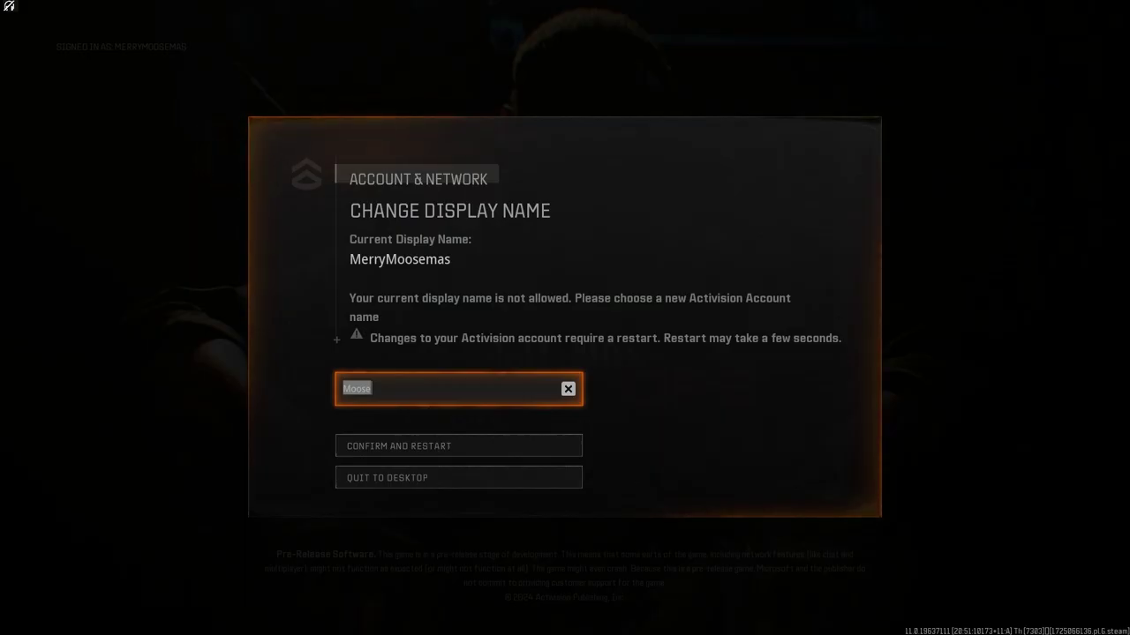
Type Jolteon over Moose in the new-name field
{"action": "type", "text": "Jolteon"}
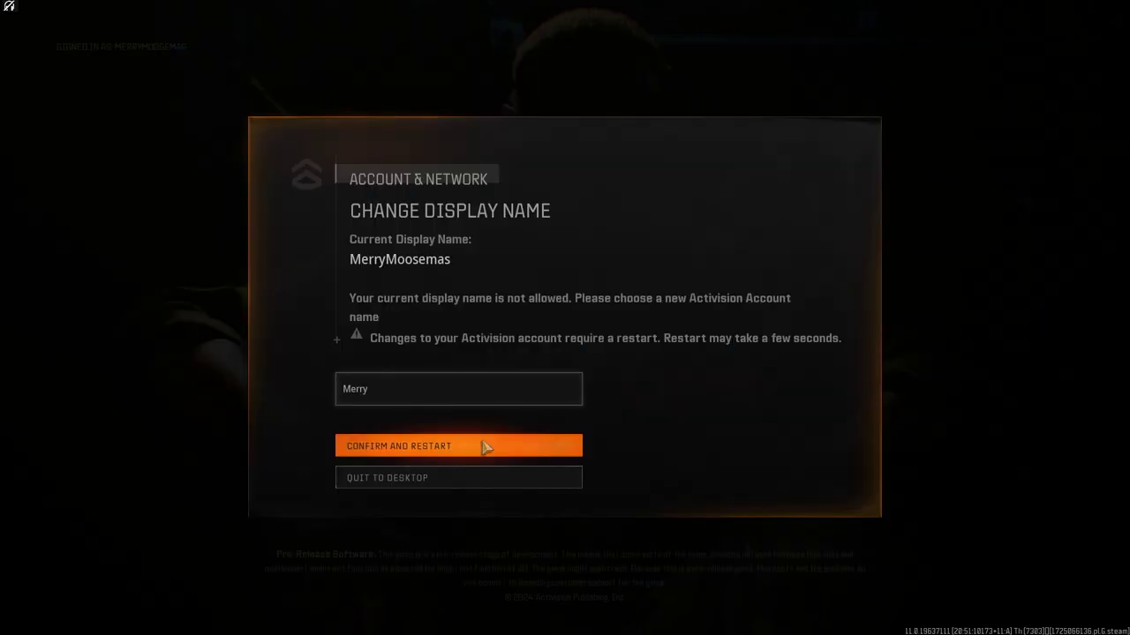
Confirm the entered name and close the resulting not-appropriate error
{"action": "left_click", "coordinate": [481, 441]}
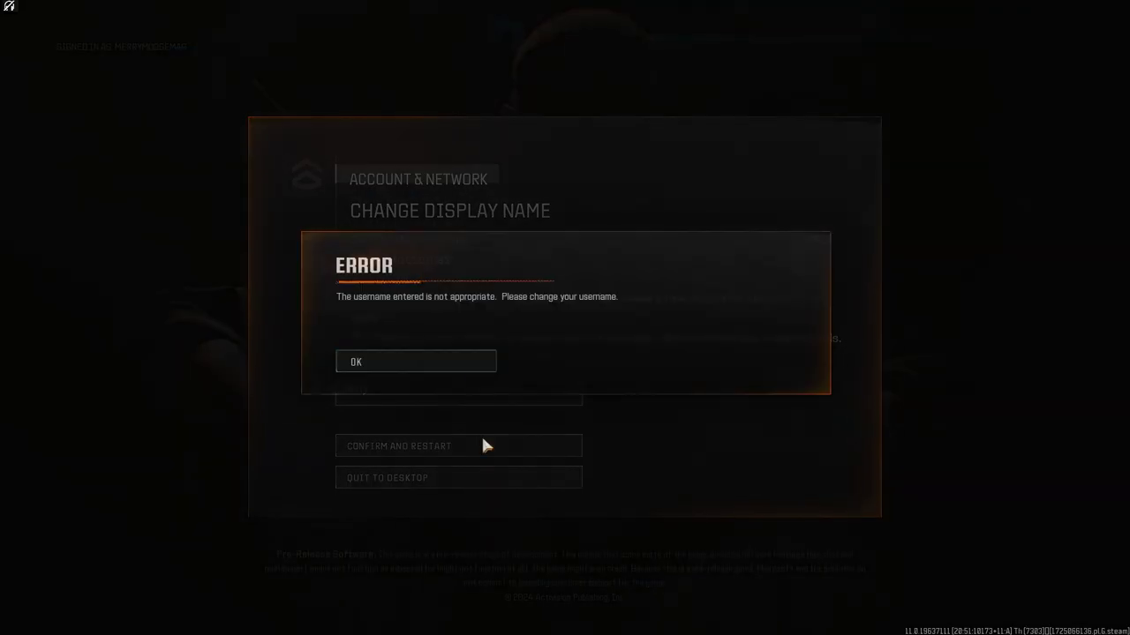
{"action": "left_click", "coordinate": [457, 366]}
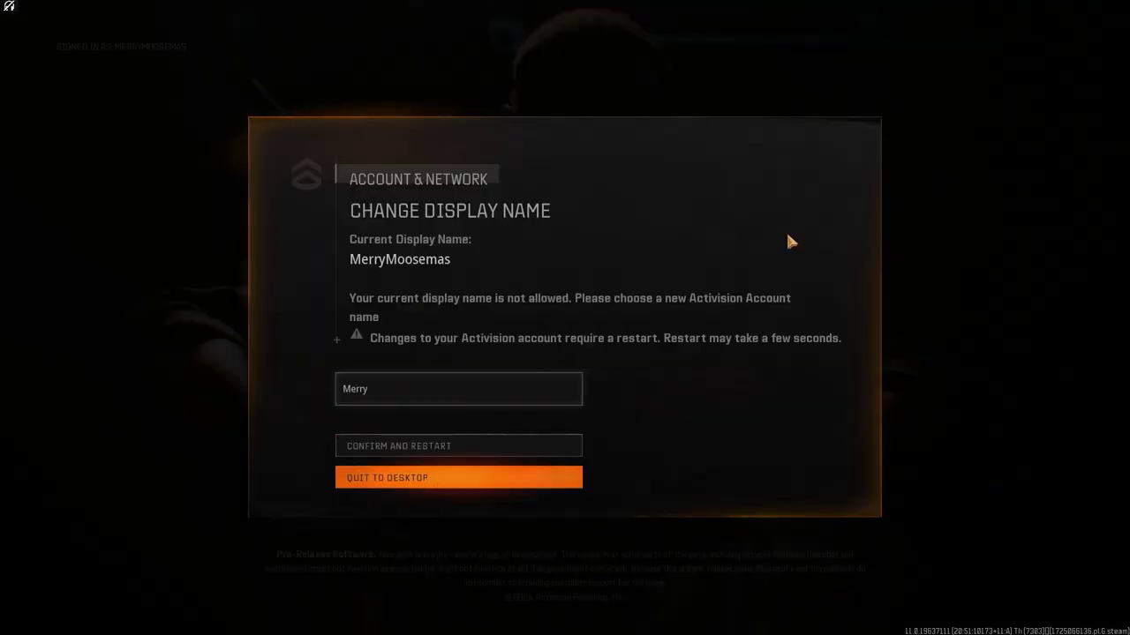